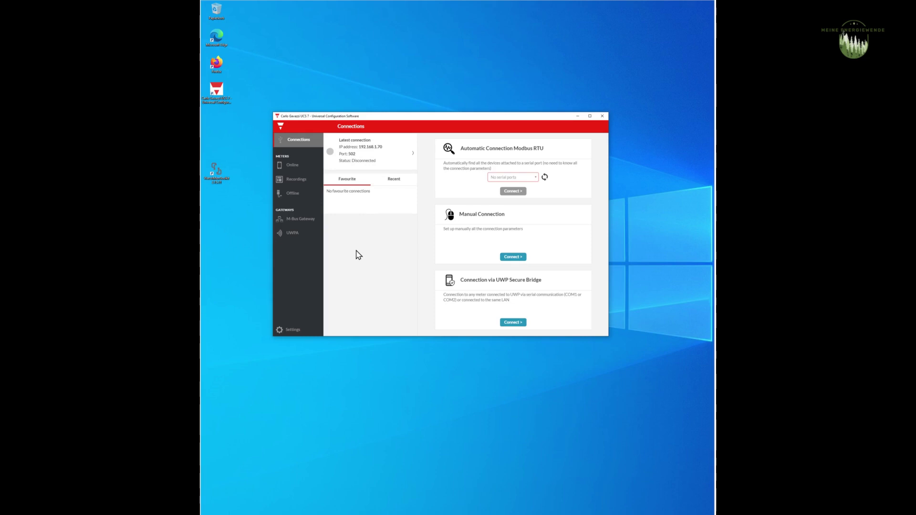
Step: Set up a manual Modbus TCP connection to the single IP address 192.168.1.70 on port 502 and connect
{"action": "left_click", "coordinate": [522, 259]}
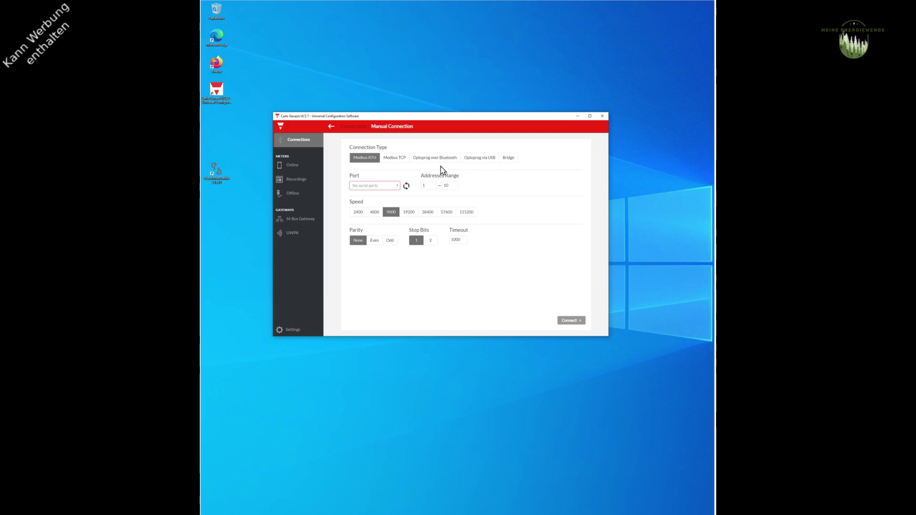
{"action": "left_click", "coordinate": [398, 162]}
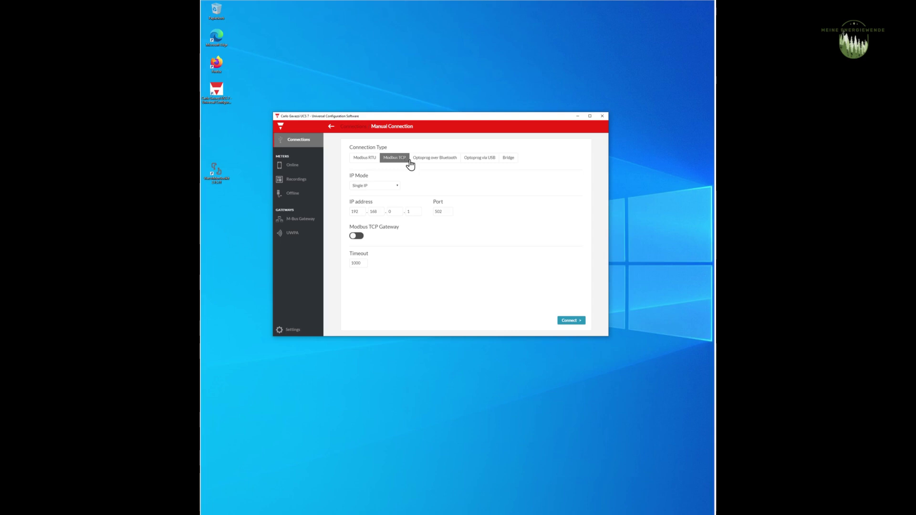
{"action": "left_click", "coordinate": [387, 186]}
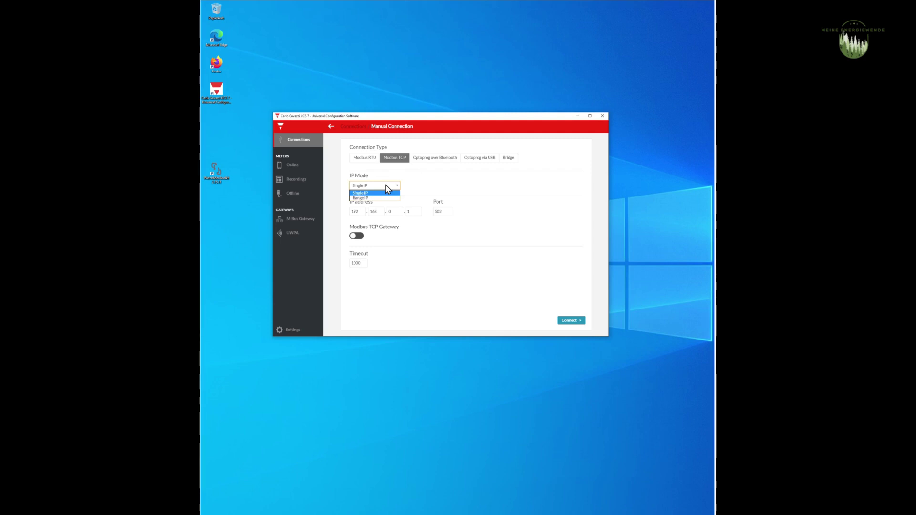
{"action": "left_click", "coordinate": [392, 211]}
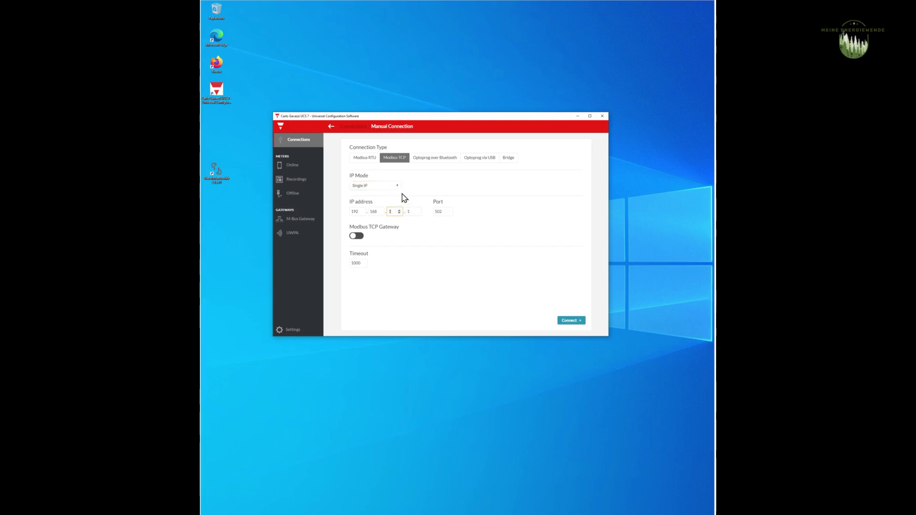
{"action": "type", "text": "1"}
{"action": "key", "text": "Tab"}
{"action": "type", "text": "70"}
{"action": "left_click", "coordinate": [573, 320]}
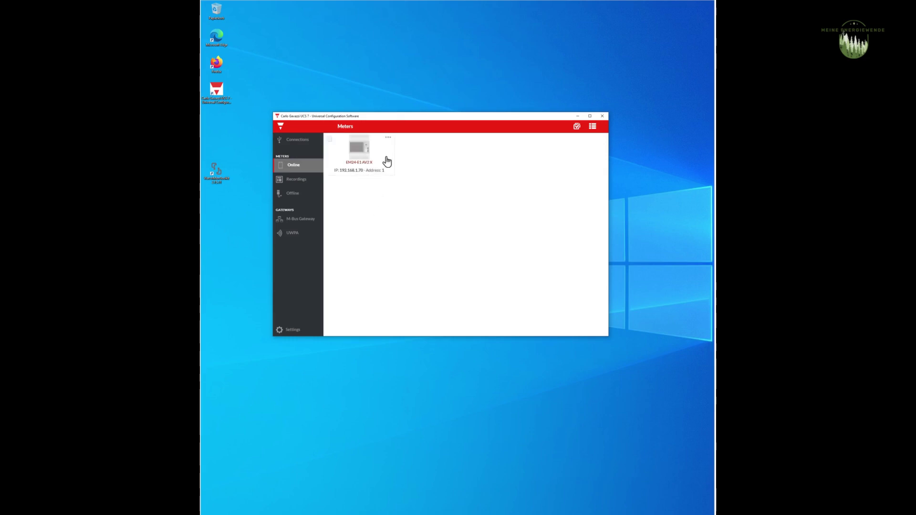
Step: Open the EM24-E1 AV2 X meter in an enlarged window and review its live readings, including power and energy
{"action": "left_click", "coordinate": [389, 138]}
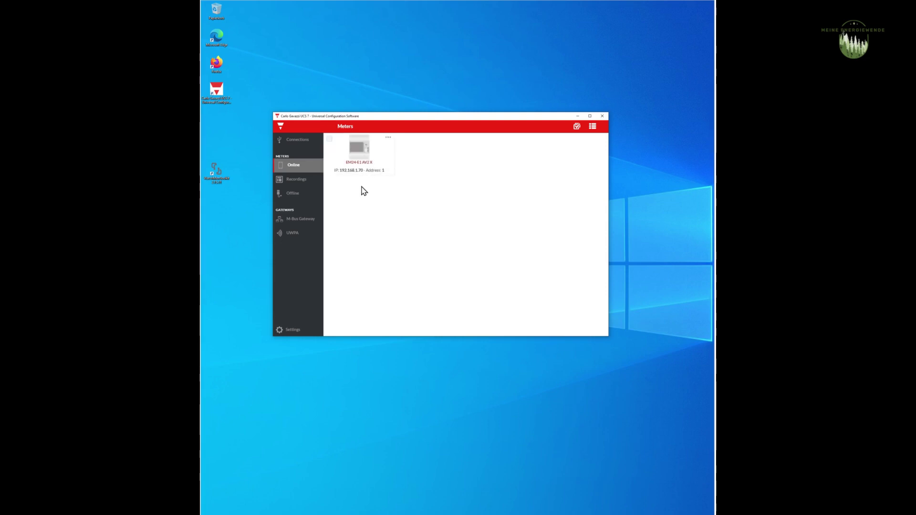
{"action": "mouse_move", "coordinate": [362, 153]}
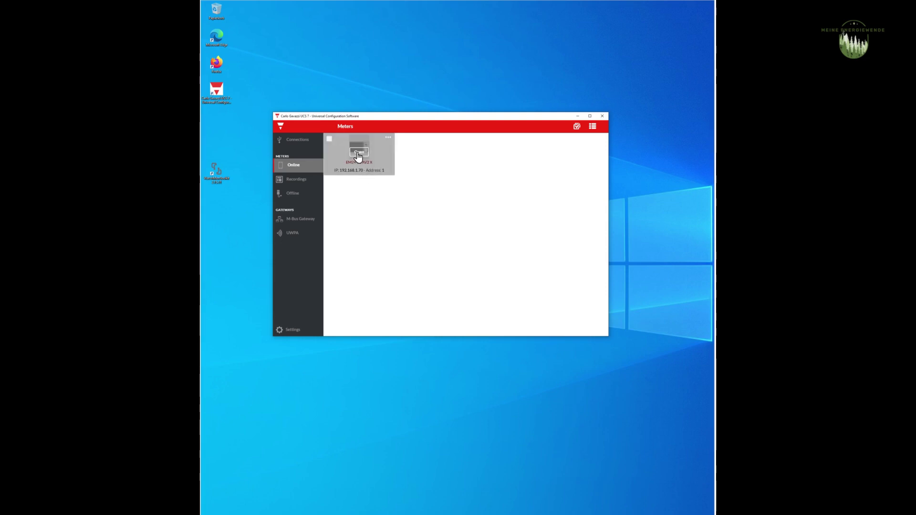
{"action": "left_click", "coordinate": [361, 153]}
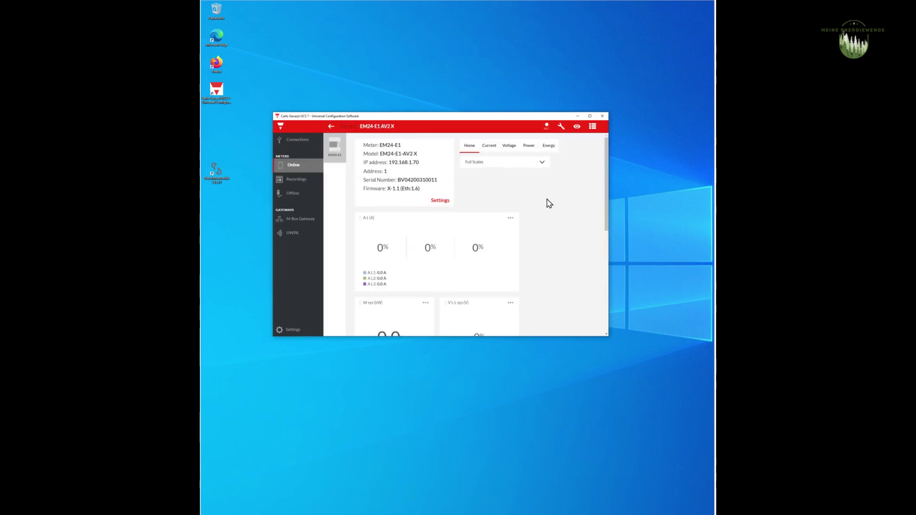
{"action": "left_click_drag", "start_coordinate": [607, 337], "coordinate": [674, 470]}
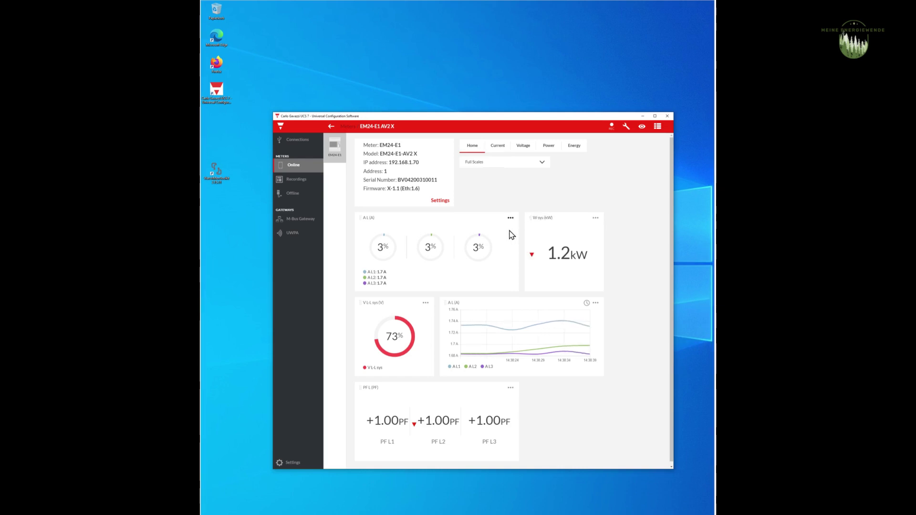
{"action": "scroll", "coordinate": [577, 303], "scroll_direction": "down", "scroll_amount": 1}
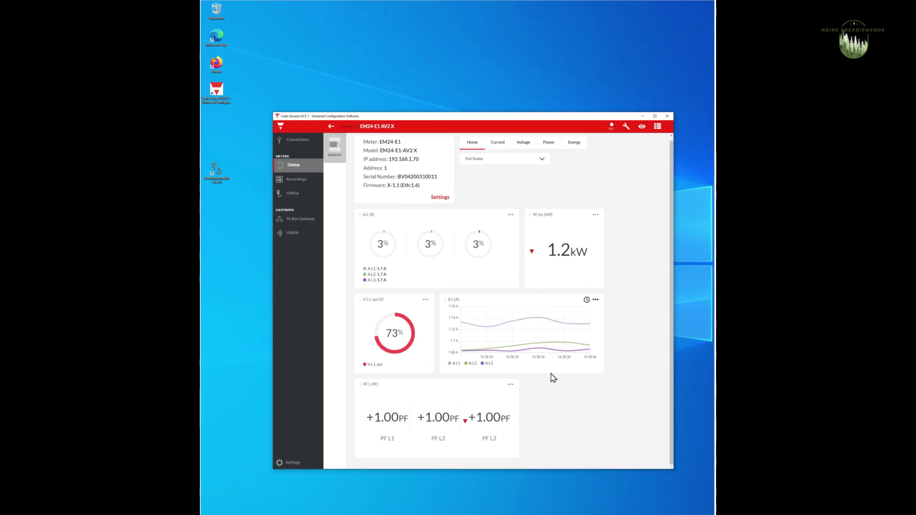
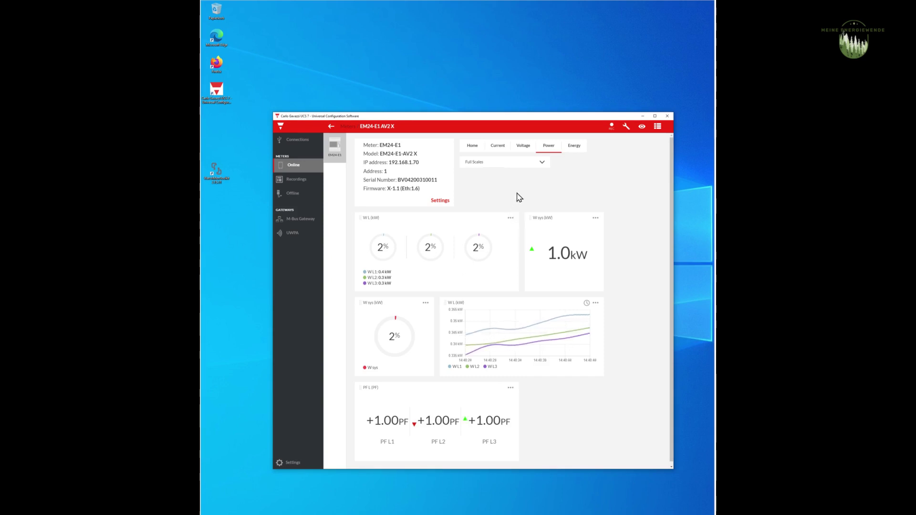
{"action": "left_click", "coordinate": [579, 152]}
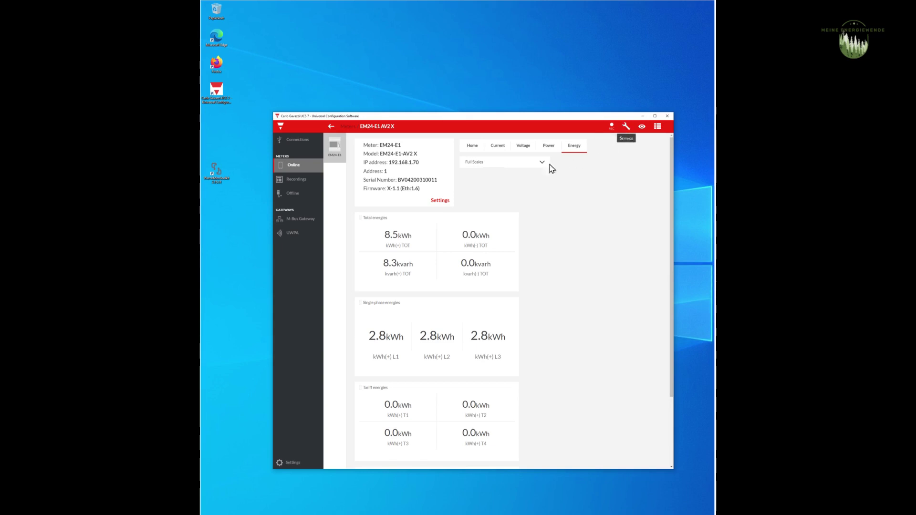
Step: Inspect the available electrical system options in the meter's settings and open its metering settings
{"action": "left_click", "coordinate": [440, 201]}
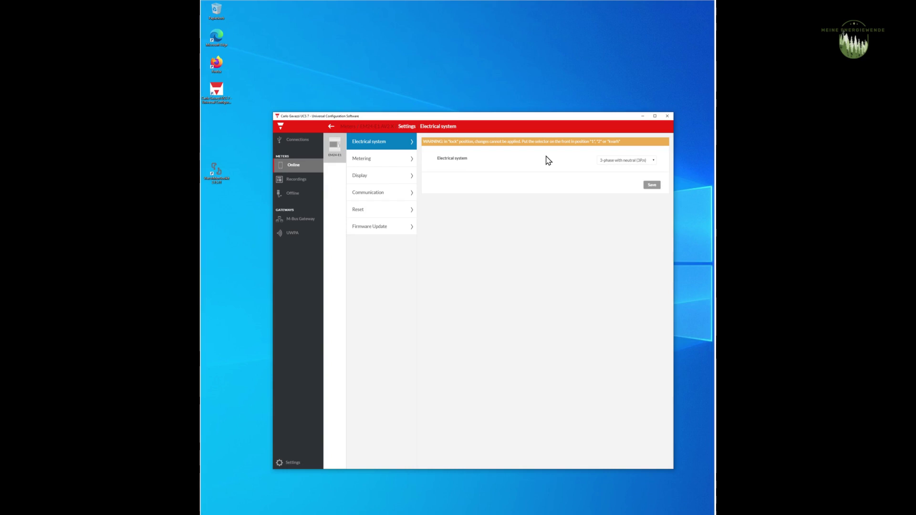
{"action": "left_click", "coordinate": [612, 162]}
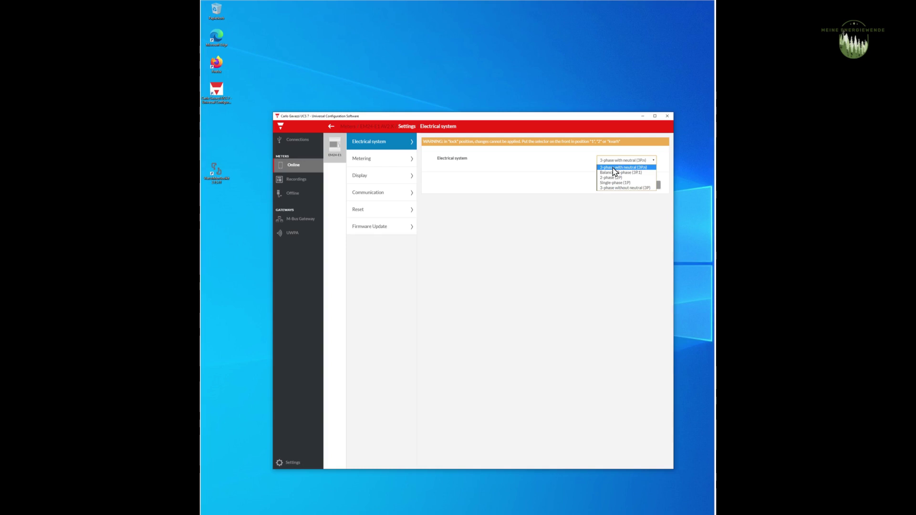
{"action": "left_click", "coordinate": [568, 177]}
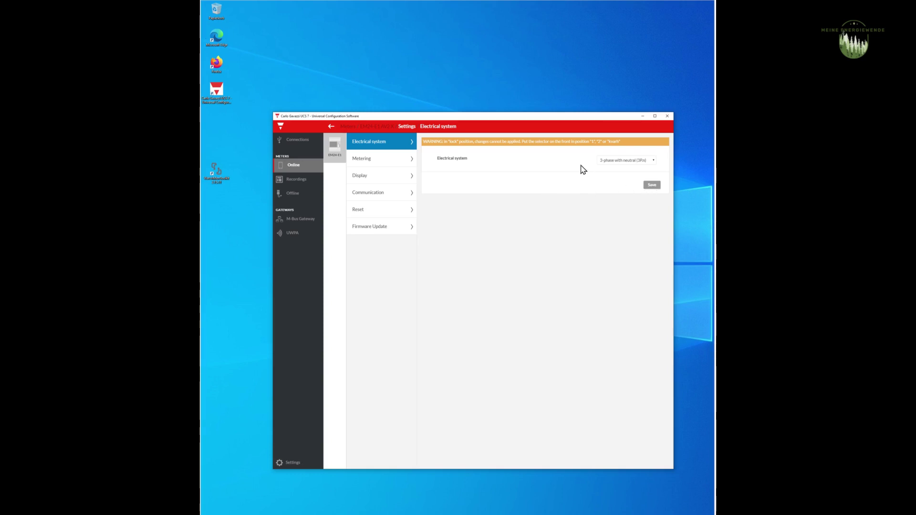
{"action": "left_click", "coordinate": [380, 160]}
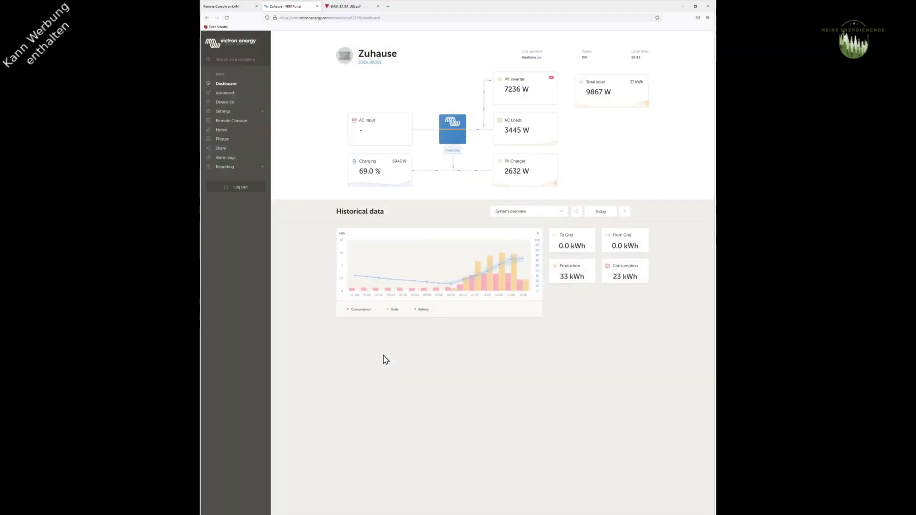
Step: Switch to the EM24 E1 manual in the browser and examine the table of applications A to H with their measurements
{"action": "left_click", "coordinate": [345, 6]}
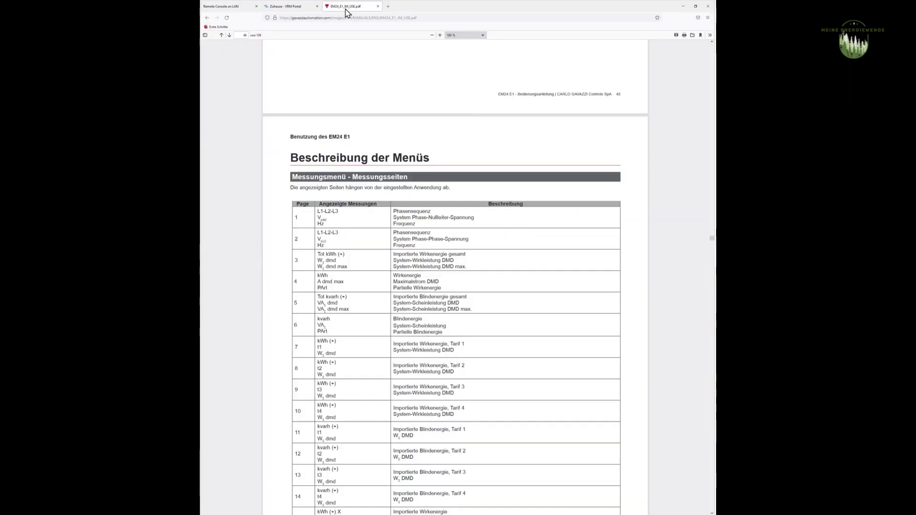
{"action": "scroll", "coordinate": [444, 198], "scroll_direction": "down", "scroll_amount": 5}
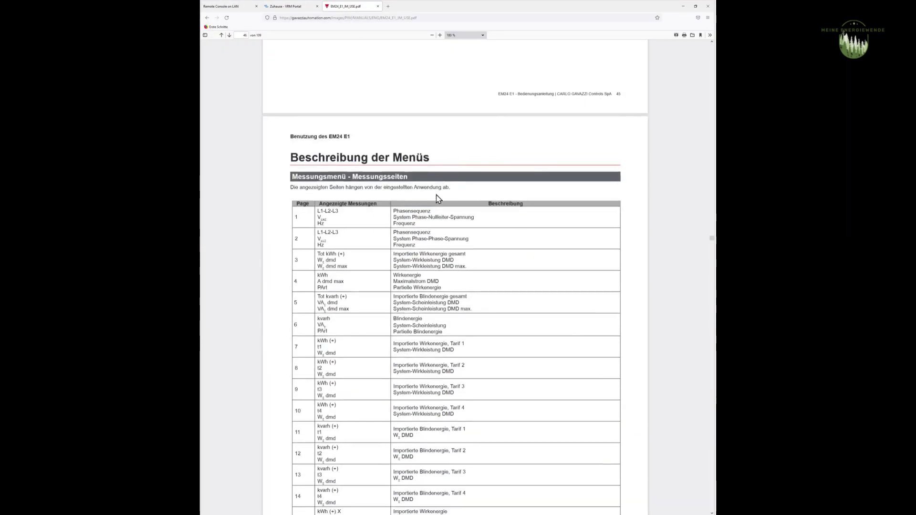
{"action": "scroll", "coordinate": [436, 194], "scroll_direction": "down", "scroll_amount": 20}
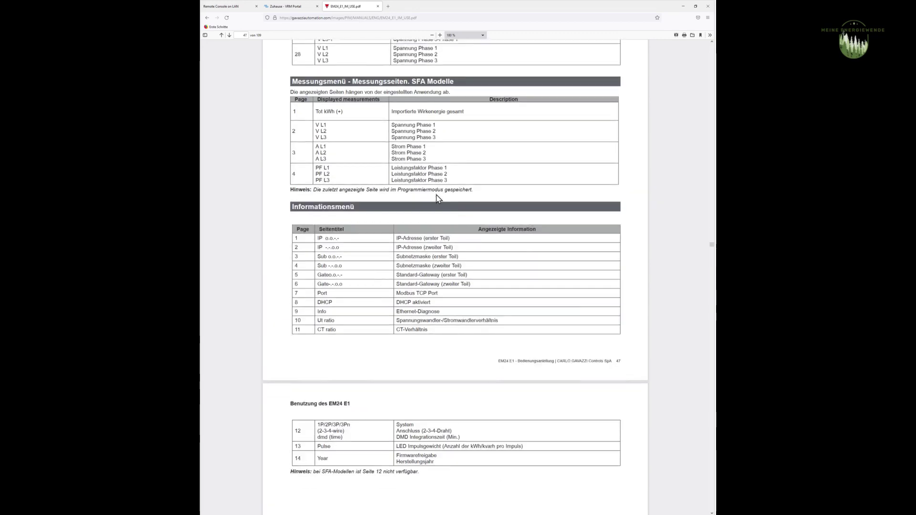
{"action": "scroll", "coordinate": [438, 198], "scroll_direction": "down", "scroll_amount": 15}
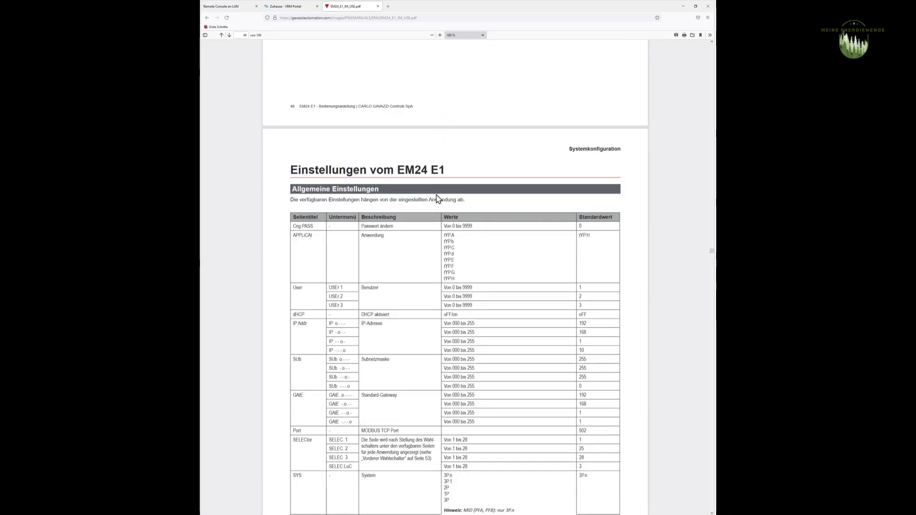
{"action": "scroll", "coordinate": [439, 199], "scroll_direction": "down", "scroll_amount": 20}
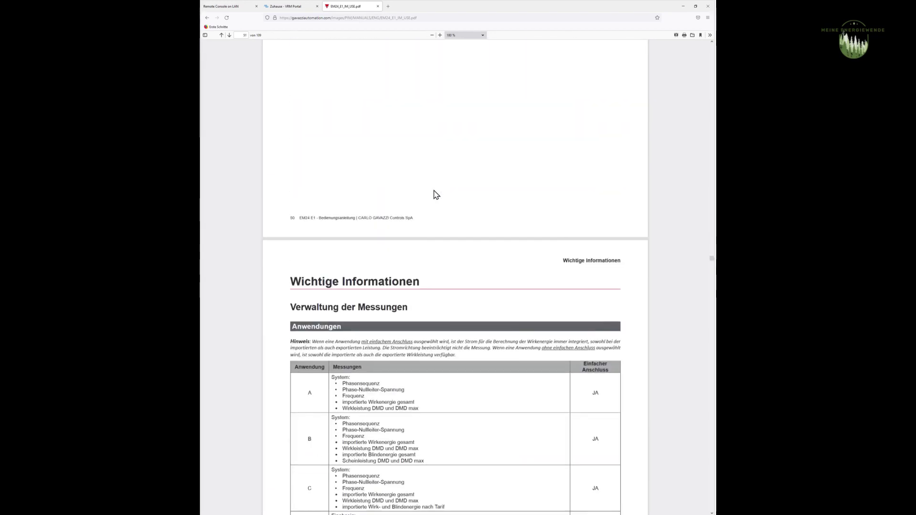
{"action": "scroll", "coordinate": [437, 195], "scroll_direction": "down", "scroll_amount": 3}
{"action": "scroll", "coordinate": [436, 193], "scroll_direction": "down", "scroll_amount": 3}
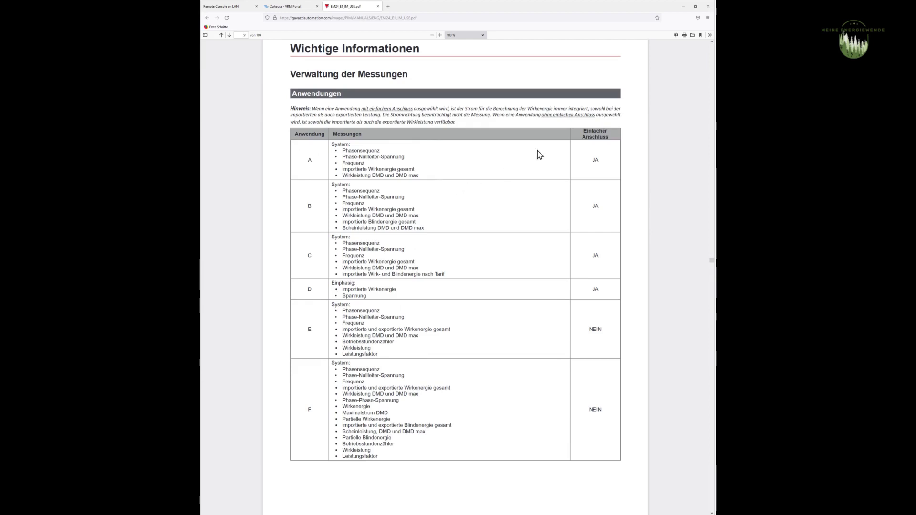
{"action": "scroll", "coordinate": [540, 150], "scroll_direction": "down", "scroll_amount": 1}
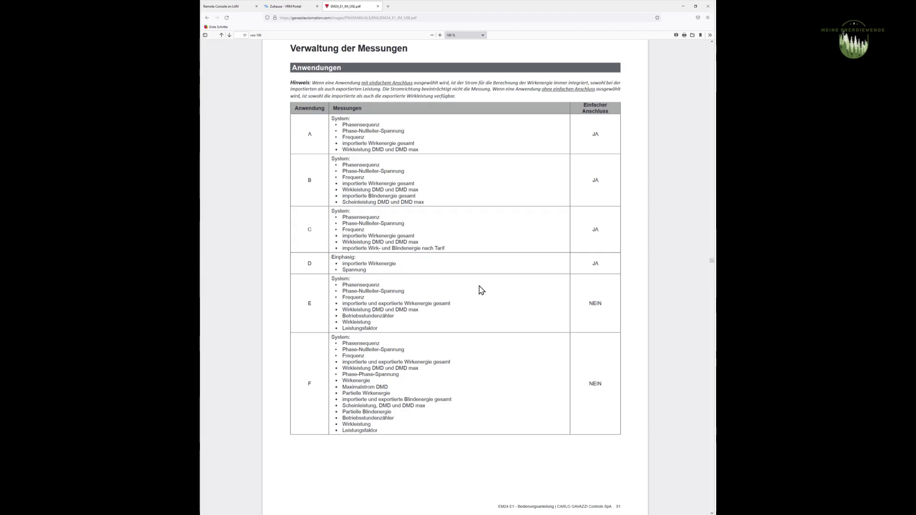
{"action": "scroll", "coordinate": [480, 288], "scroll_direction": "down", "scroll_amount": 4}
{"action": "scroll", "coordinate": [482, 286], "scroll_direction": "down", "scroll_amount": 7}
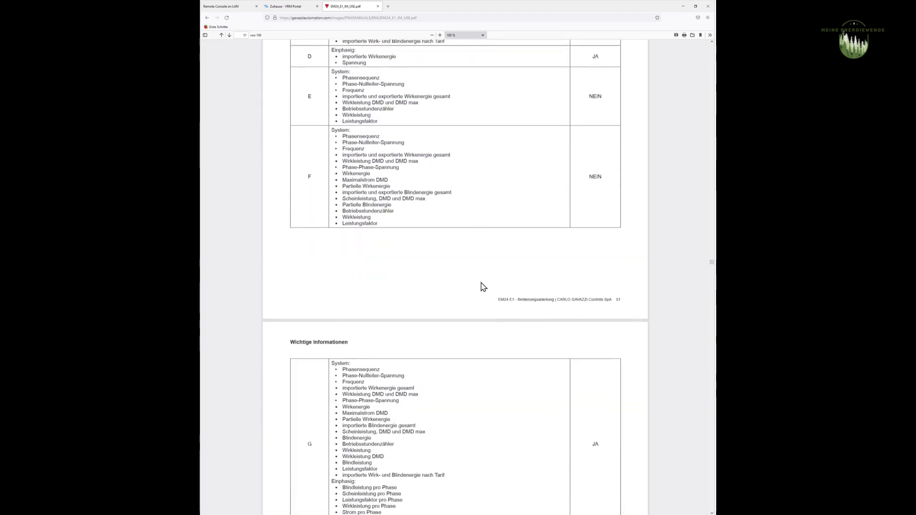
{"action": "scroll", "coordinate": [482, 285], "scroll_direction": "down", "scroll_amount": 1}
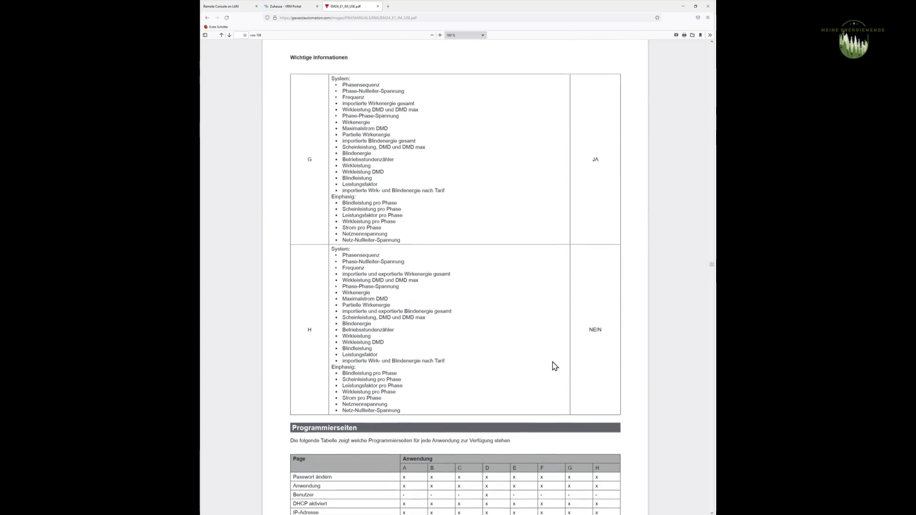
Step: Recheck applications A to F in the manual and go back to its general settings table
{"action": "scroll", "coordinate": [555, 366], "scroll_direction": "up", "scroll_amount": 15}
{"action": "scroll", "coordinate": [555, 366], "scroll_direction": "up", "scroll_amount": 8}
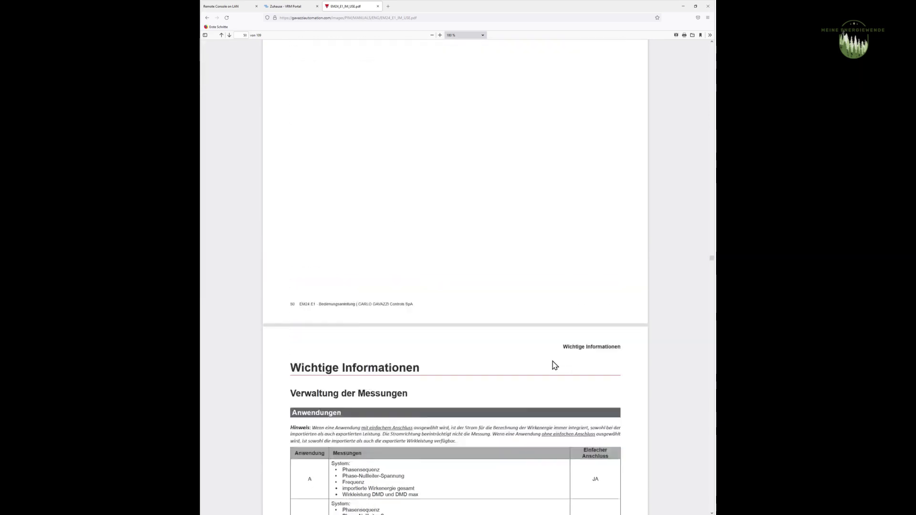
{"action": "scroll", "coordinate": [540, 319], "scroll_direction": "down", "scroll_amount": 2}
{"action": "scroll", "coordinate": [541, 319], "scroll_direction": "down", "scroll_amount": 5}
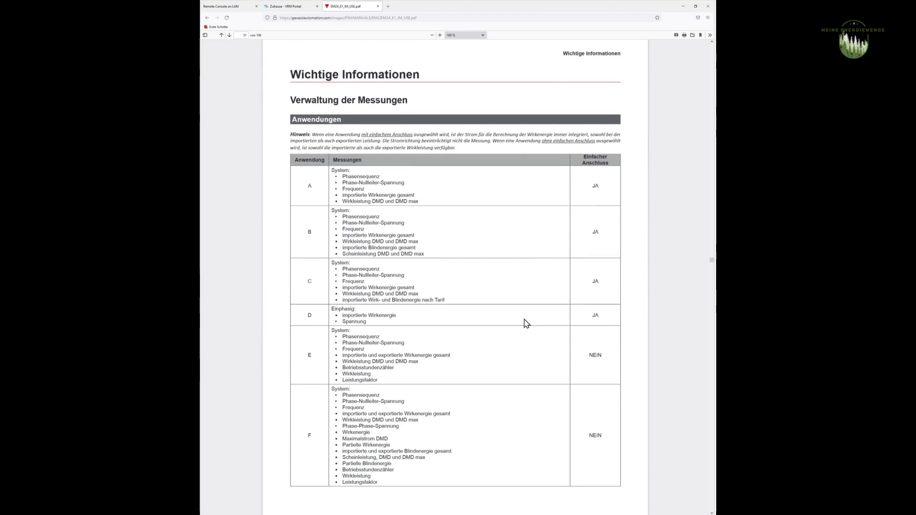
{"action": "scroll", "coordinate": [526, 323], "scroll_direction": "up", "scroll_amount": 5}
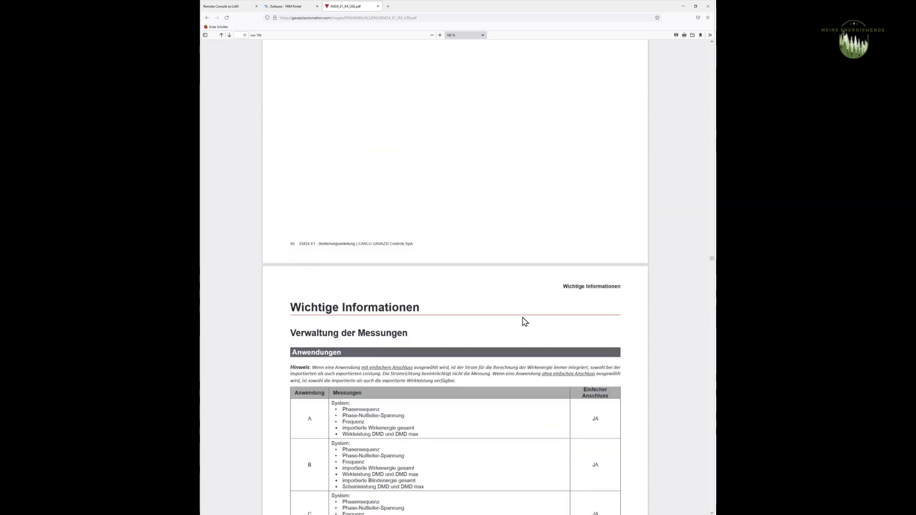
{"action": "scroll", "coordinate": [525, 322], "scroll_direction": "up", "scroll_amount": 20}
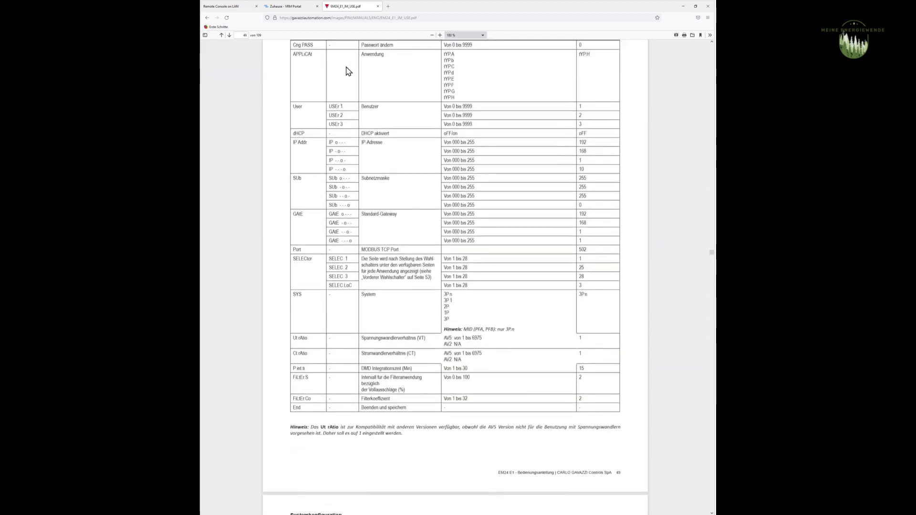
Step: Open the meter's display settings in the configuration software and look up the selector pages in the manual's measurement page table
{"action": "key", "text": "alt+Tab"}
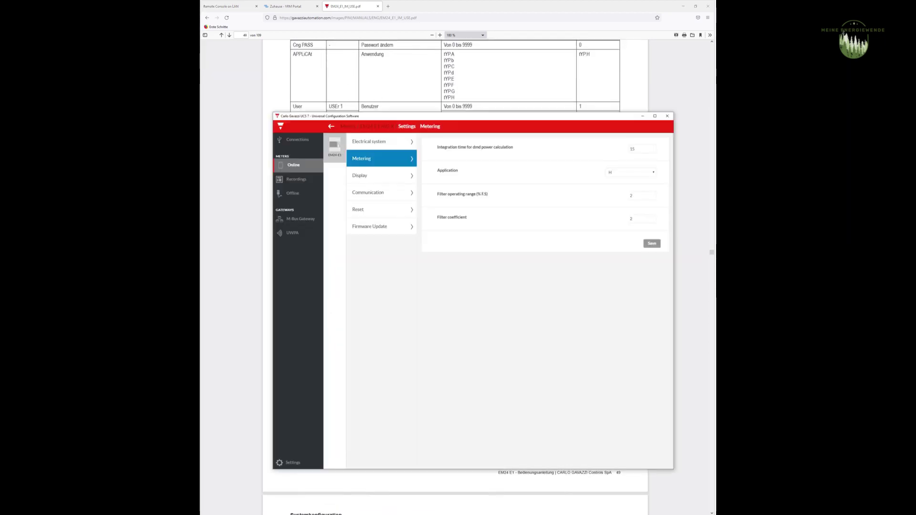
{"action": "left_click", "coordinate": [392, 180]}
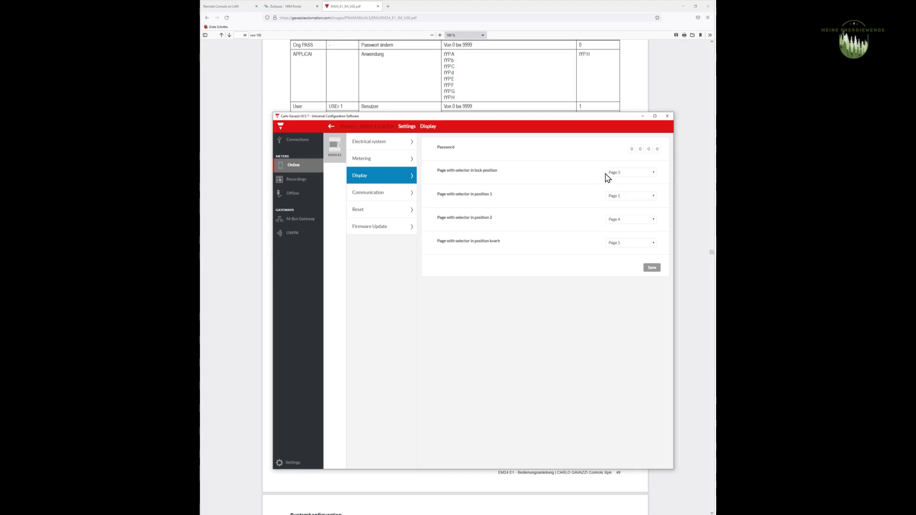
{"action": "left_click", "coordinate": [653, 74]}
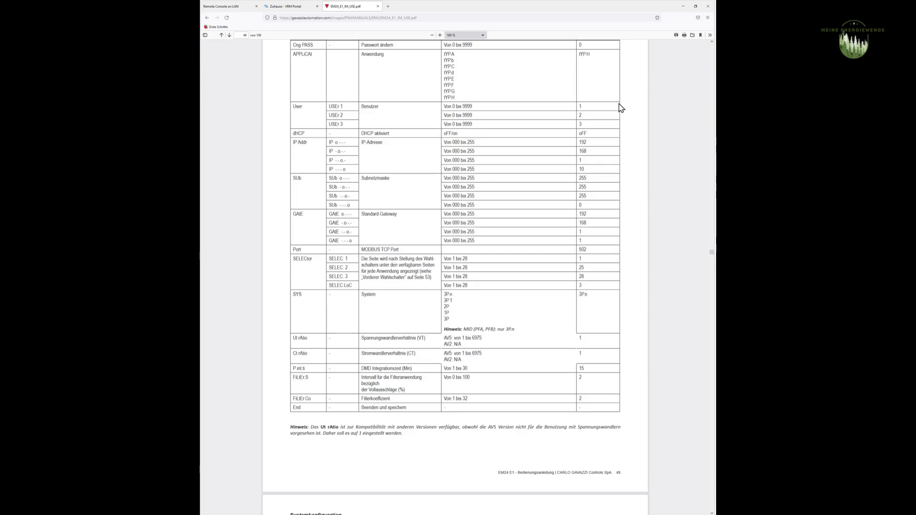
{"action": "scroll", "coordinate": [619, 107], "scroll_direction": "up", "scroll_amount": 10}
{"action": "scroll", "coordinate": [590, 115], "scroll_direction": "up", "scroll_amount": 15}
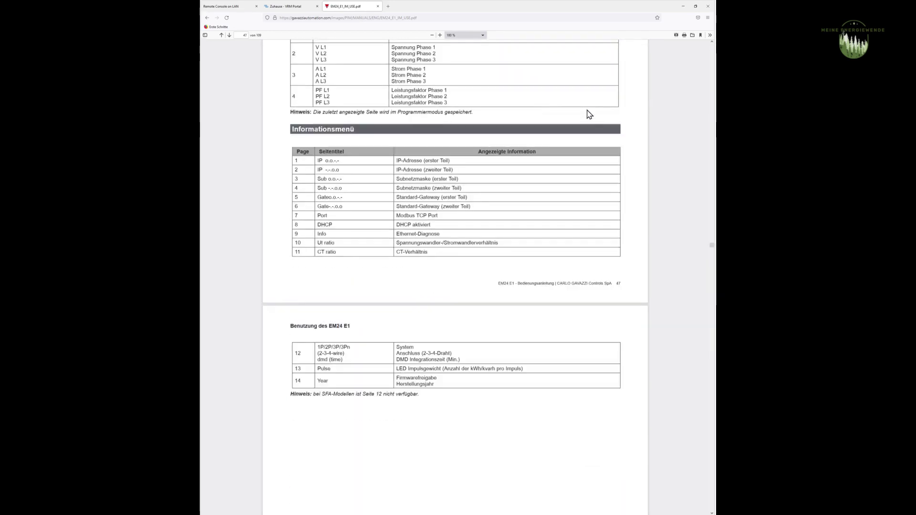
{"action": "scroll", "coordinate": [590, 115], "scroll_direction": "up", "scroll_amount": 5}
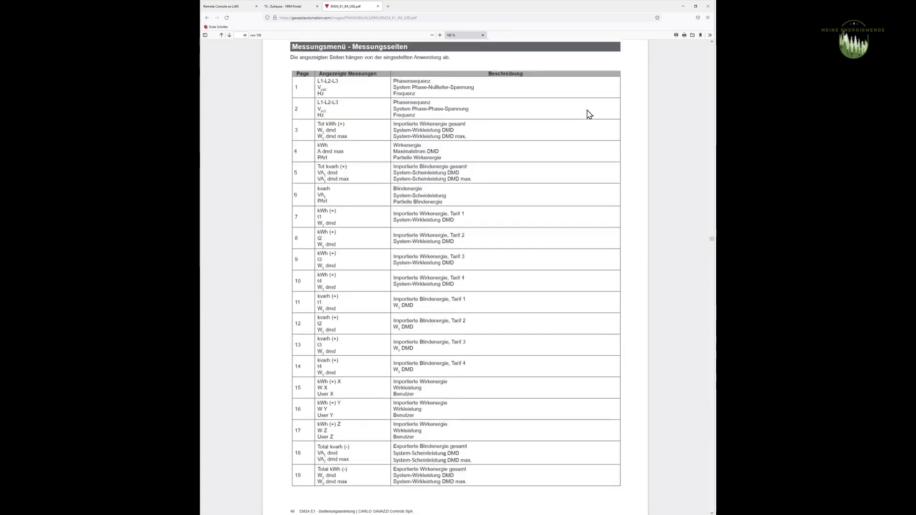
{"action": "scroll", "coordinate": [590, 115], "scroll_direction": "down", "scroll_amount": 6}
{"action": "scroll", "coordinate": [590, 114], "scroll_direction": "up", "scroll_amount": 10}
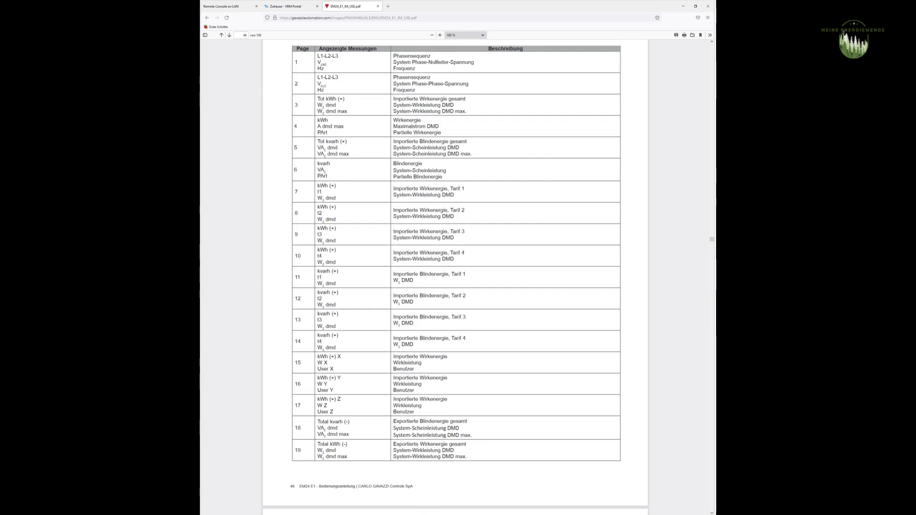
Step: Switch back to the configuration software and place its window below the manual's first measurement pages to compare the display selector pages
{"action": "left_click", "coordinate": [406, 513]}
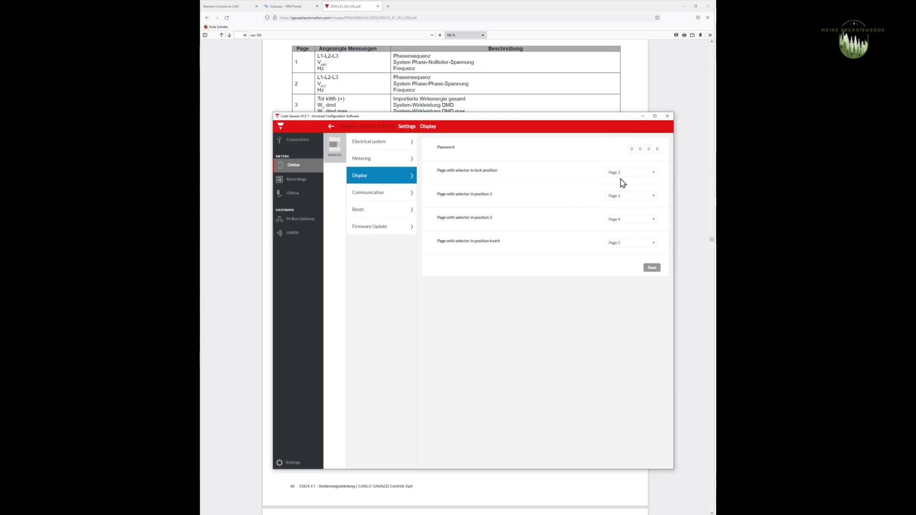
{"action": "left_click_drag", "start_coordinate": [601, 128], "coordinate": [583, 192]}
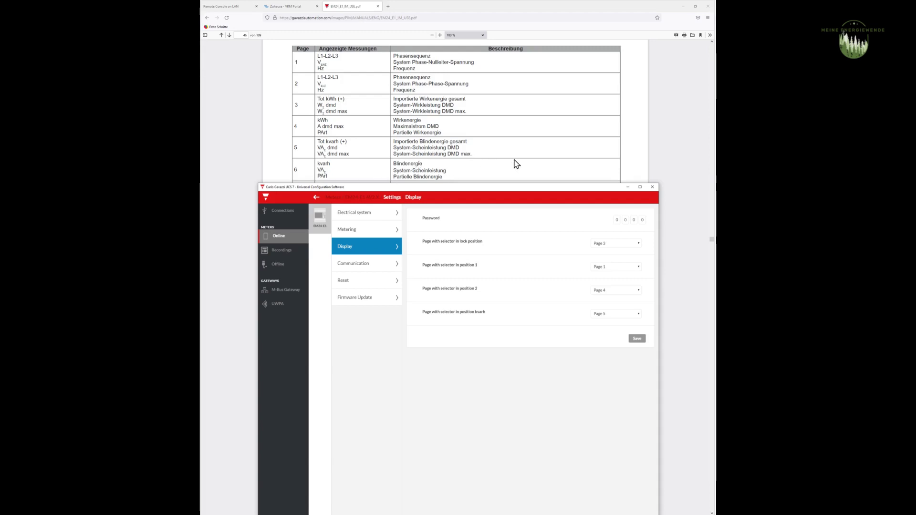
{"action": "scroll", "coordinate": [516, 164], "scroll_direction": "down", "scroll_amount": 1}
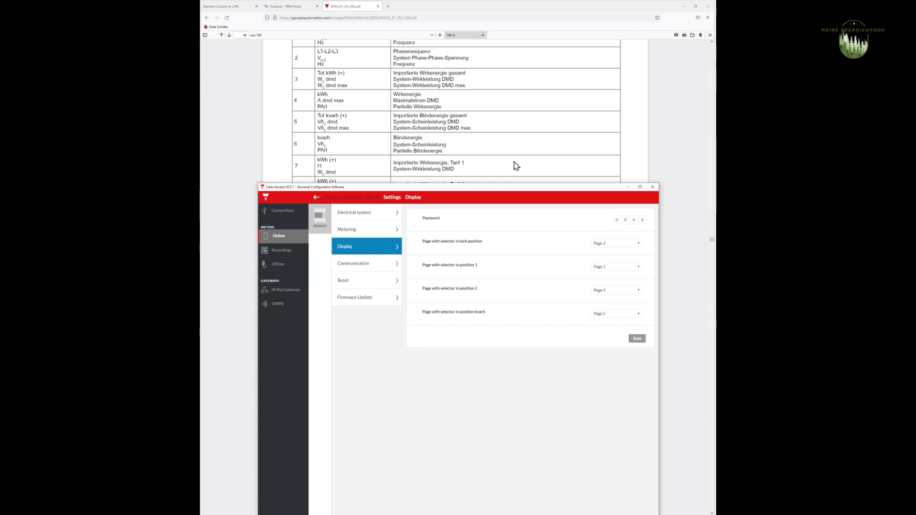
Step: Save Page 6 as the display page for selector position kvarh and open the meter's communication settings
{"action": "left_click", "coordinate": [620, 315]}
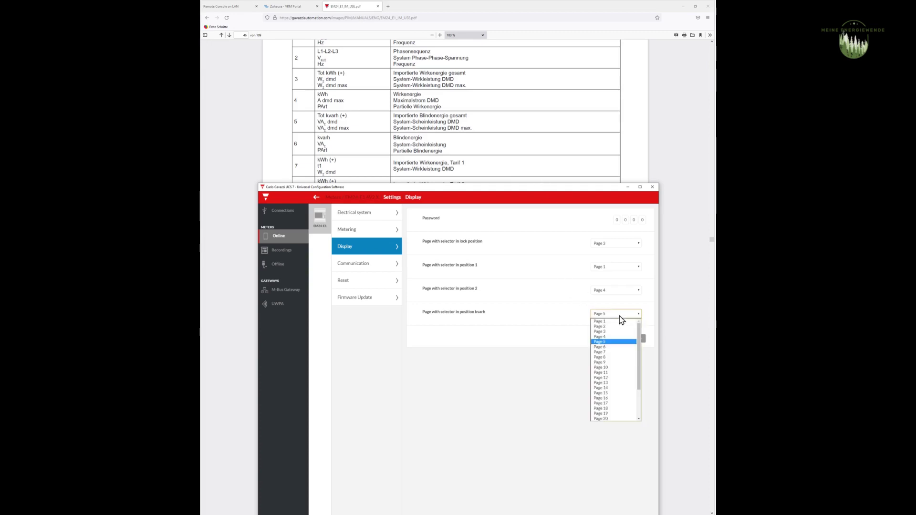
{"action": "left_click", "coordinate": [618, 347]}
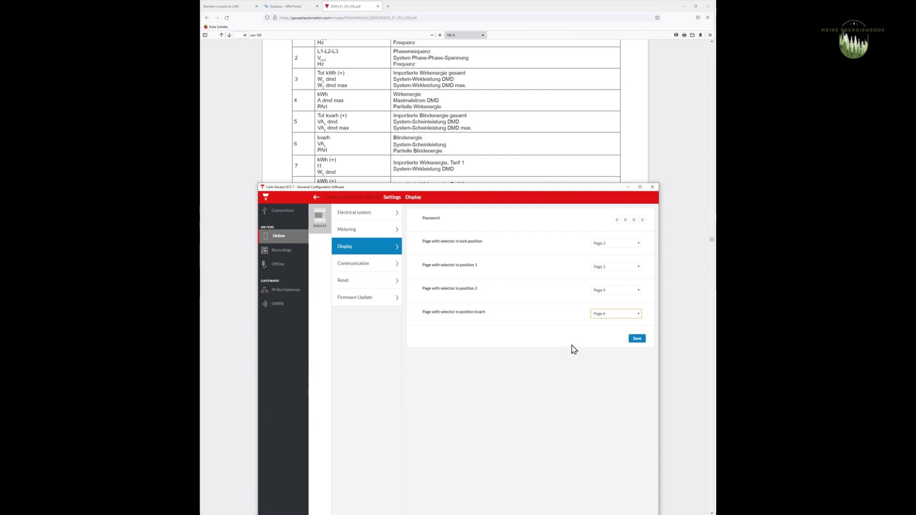
{"action": "left_click", "coordinate": [641, 340]}
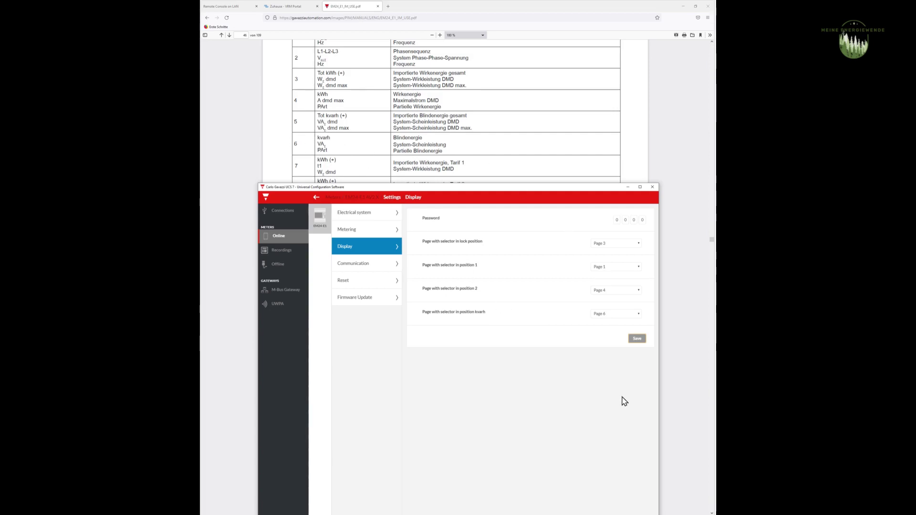
{"action": "left_click", "coordinate": [369, 263]}
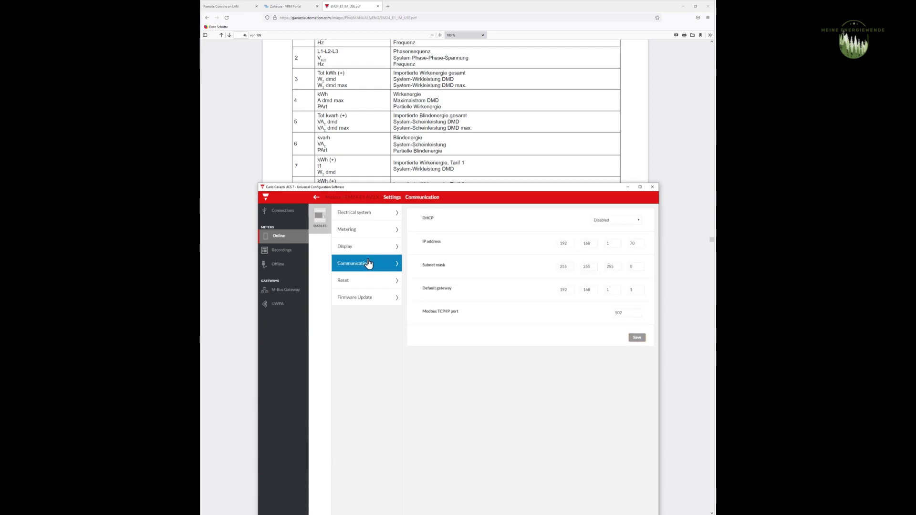